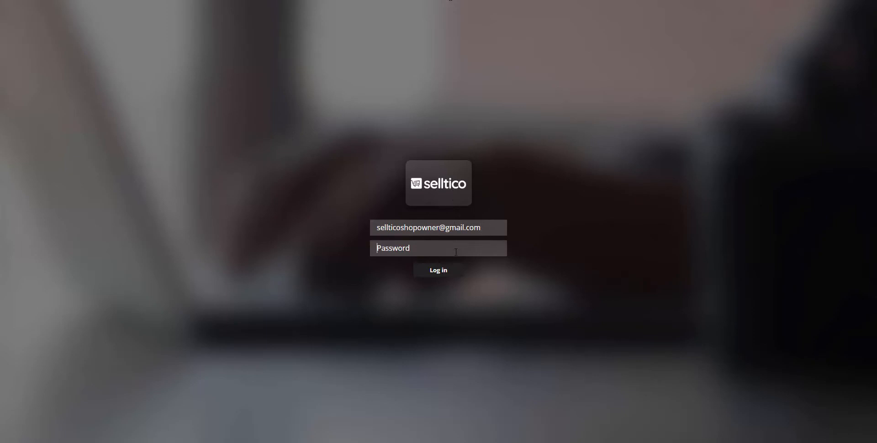
Log in to the webshop administration with the account password.
type("********")
key("Return")
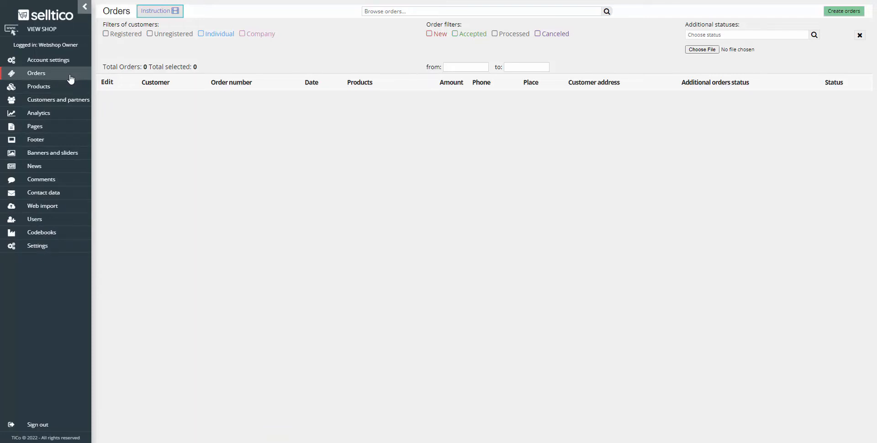
Open the storefront view of the shop and bring up its list of products.
left_click(50, 31)
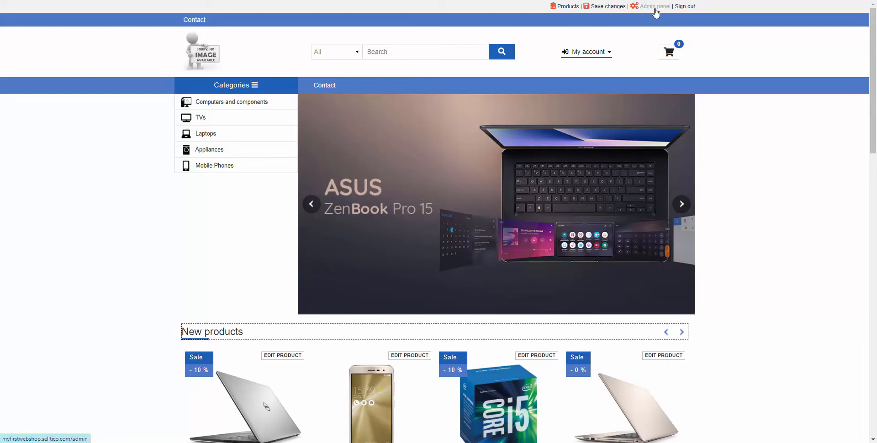
left_click(566, 8)
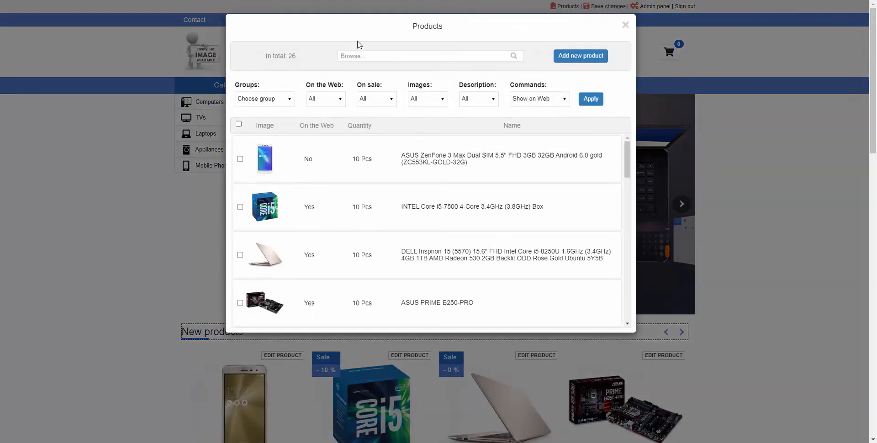
double_click(292, 56)
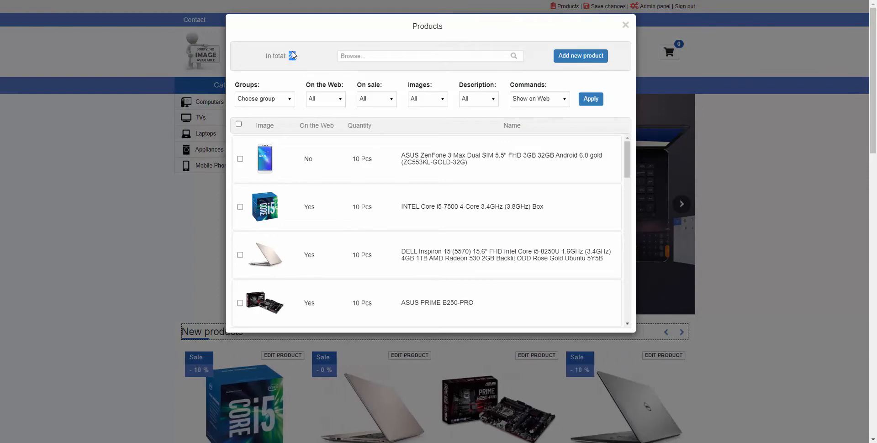
left_click(384, 58)
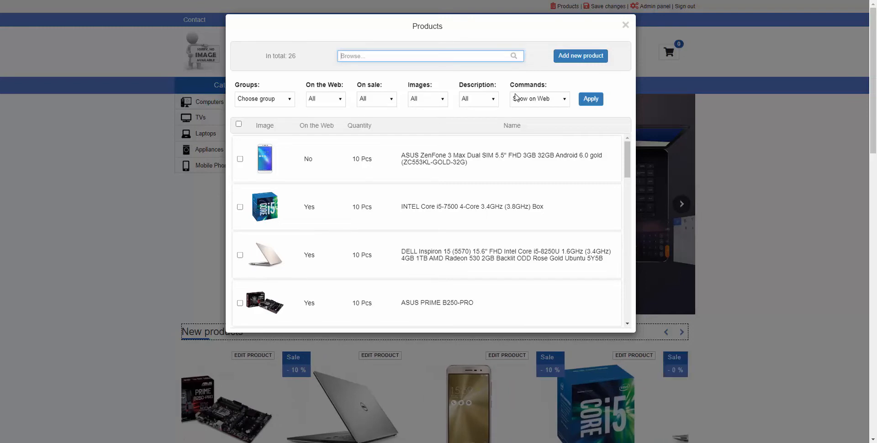
Examine the choices offered by the group, web, sale, image and description filters and by the bulk commands.
left_click(275, 100)
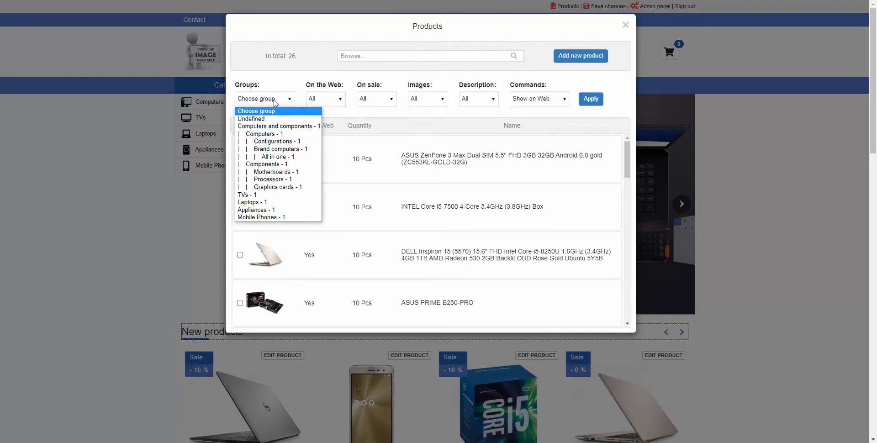
left_click(275, 100)
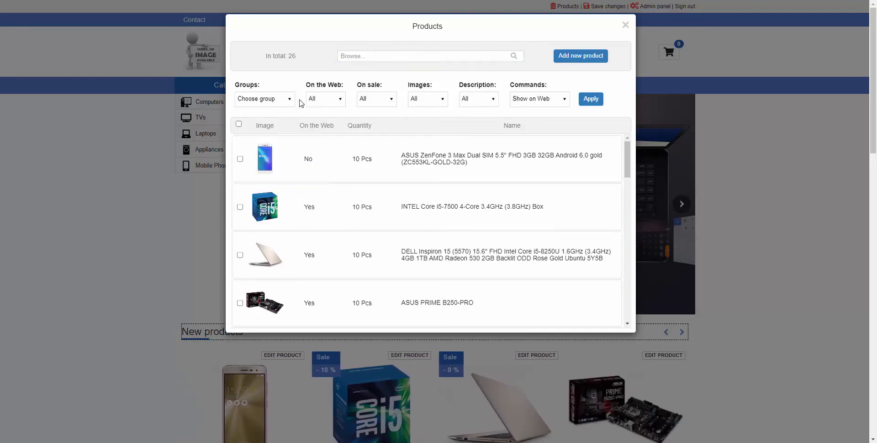
left_click(331, 103)
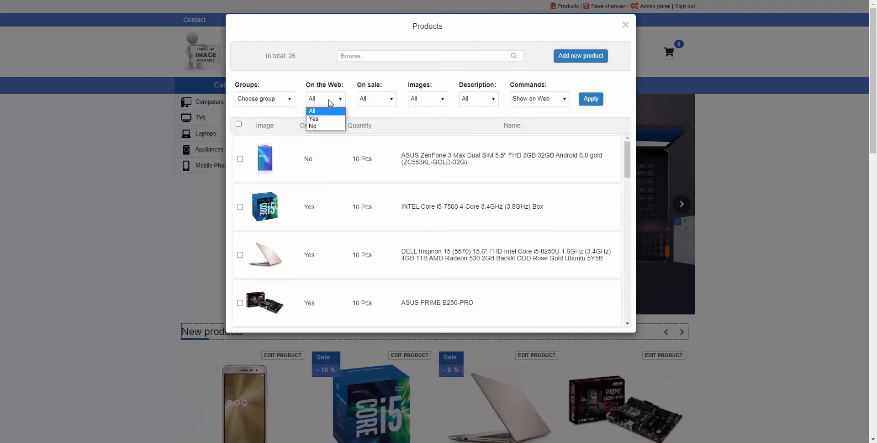
left_click(331, 103)
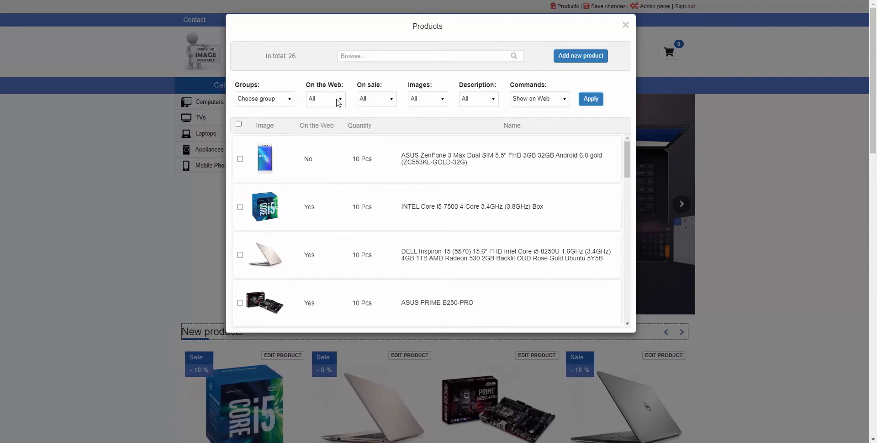
left_click(386, 102)
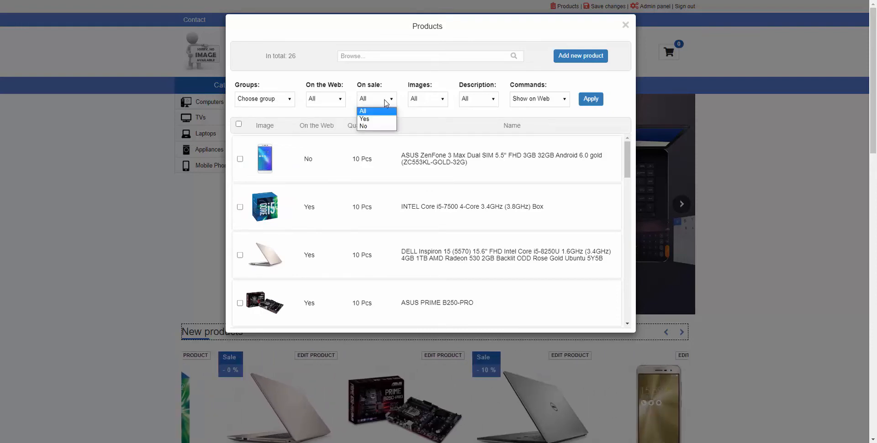
left_click(386, 102)
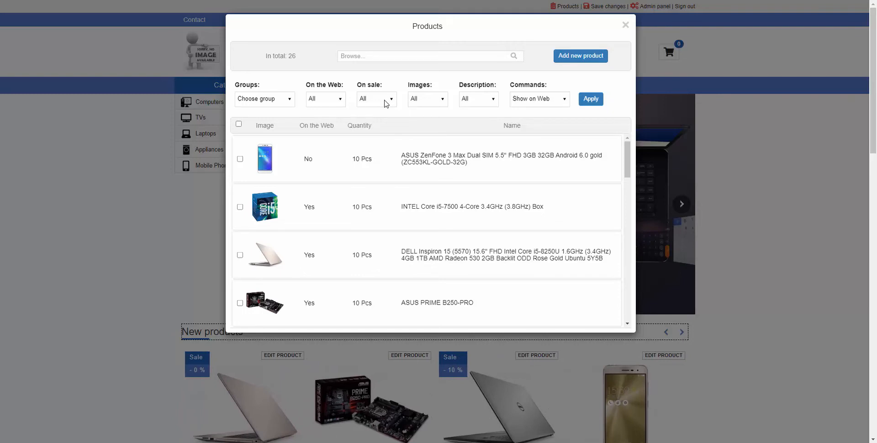
left_click(431, 103)
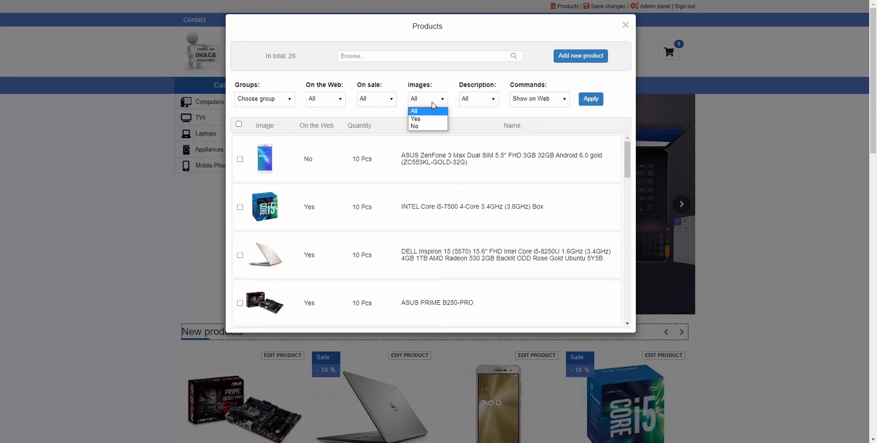
left_click(433, 105)
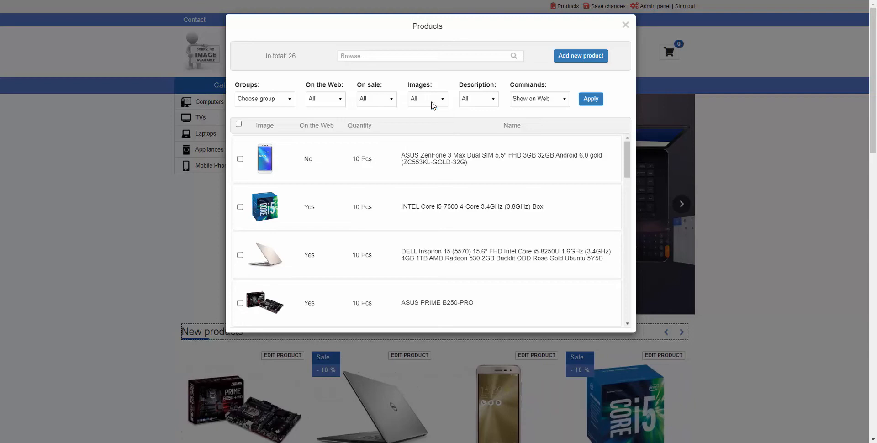
left_click(490, 104)
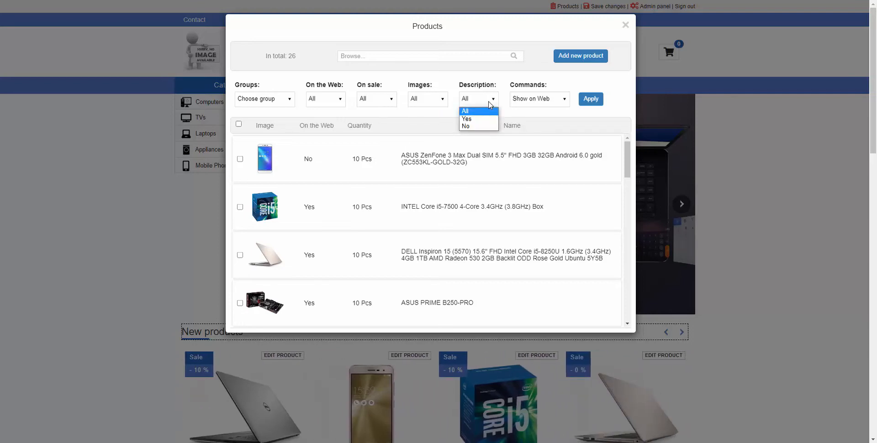
left_click(489, 103)
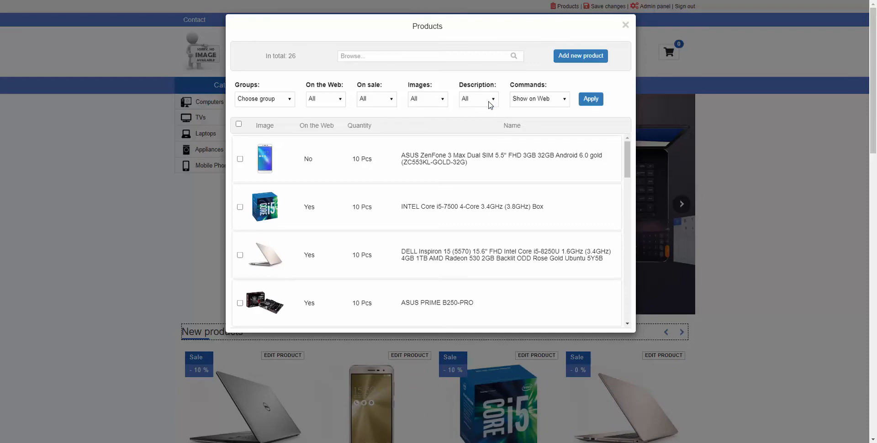
left_click(536, 100)
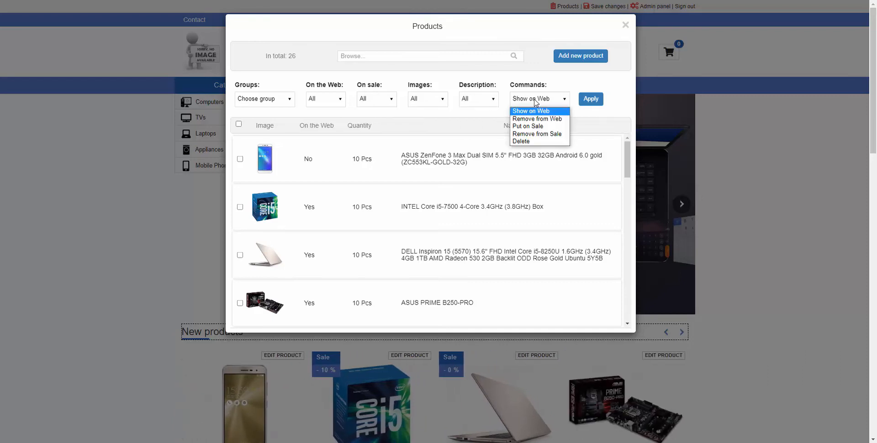
left_click(535, 101)
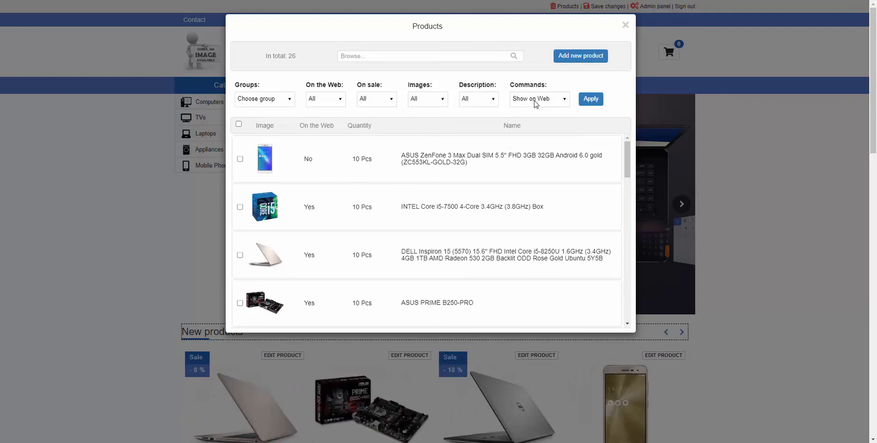
Apply the Show on Web command to the ASUS ZenFone 3 Max product.
left_click(240, 159)
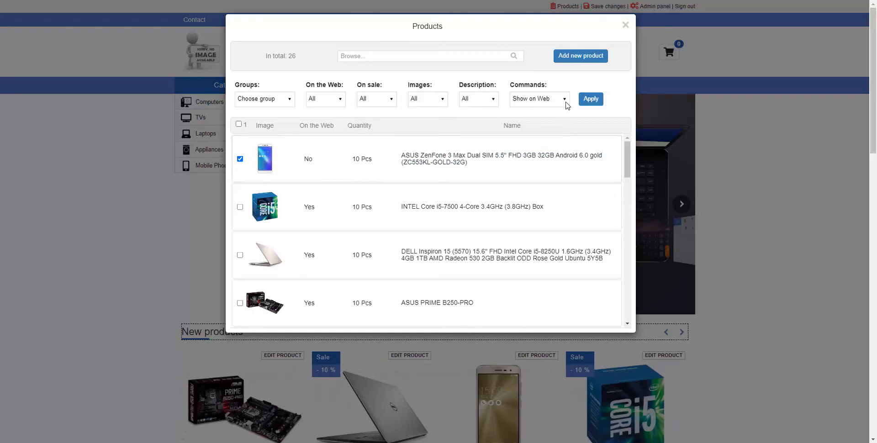
left_click(590, 105)
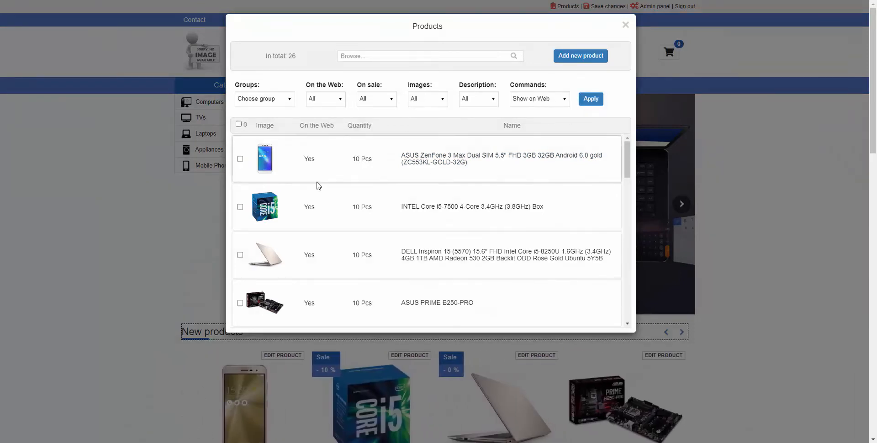
Try selecting the first two products individually and all products at once, clearing each selection again.
left_click(240, 159)
left_click(240, 207)
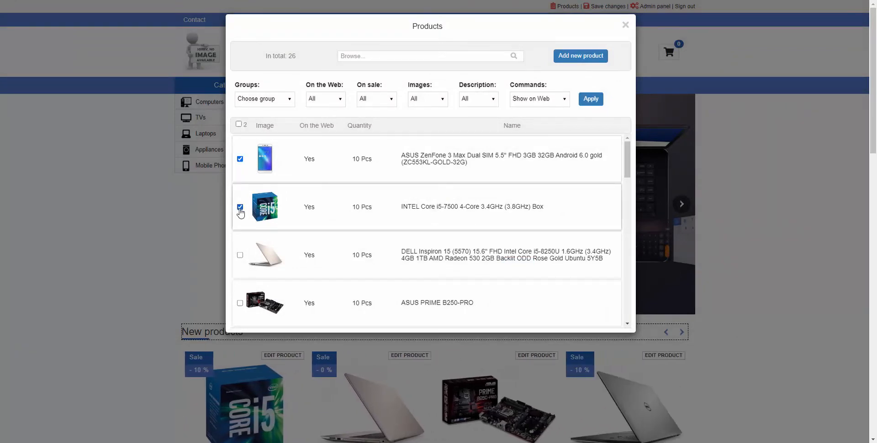
left_click(239, 207)
left_click(240, 159)
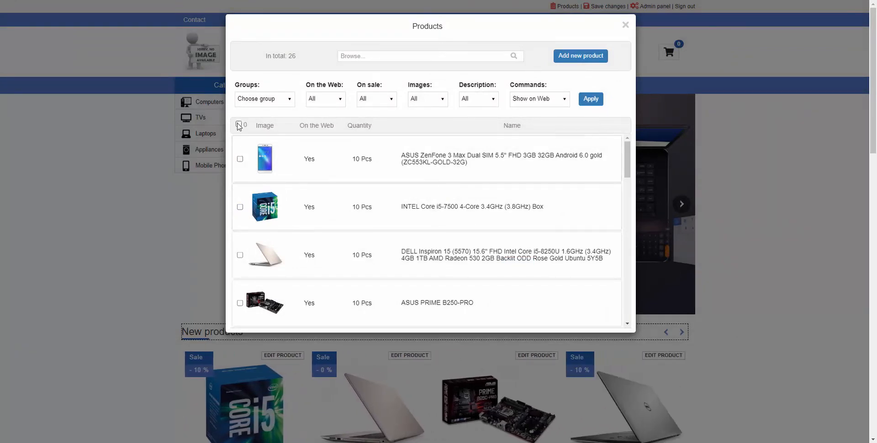
left_click(239, 124)
left_click(238, 125)
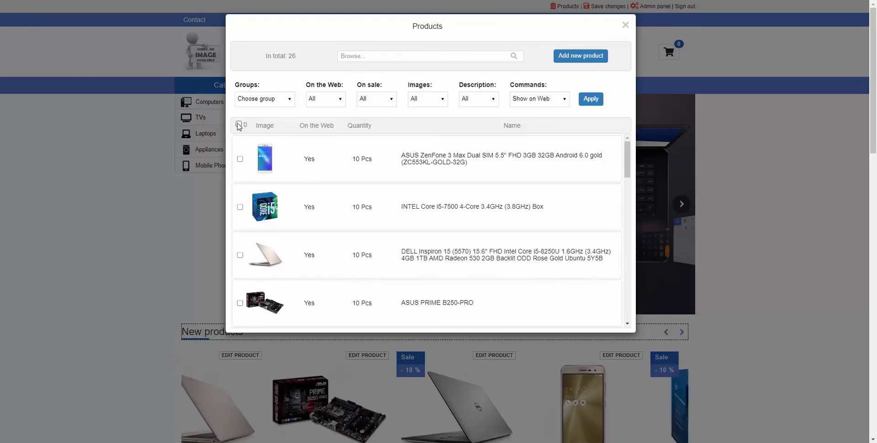
Start a new product named IPS Monitor with SKU 1006 in the Computers group.
left_click(582, 56)
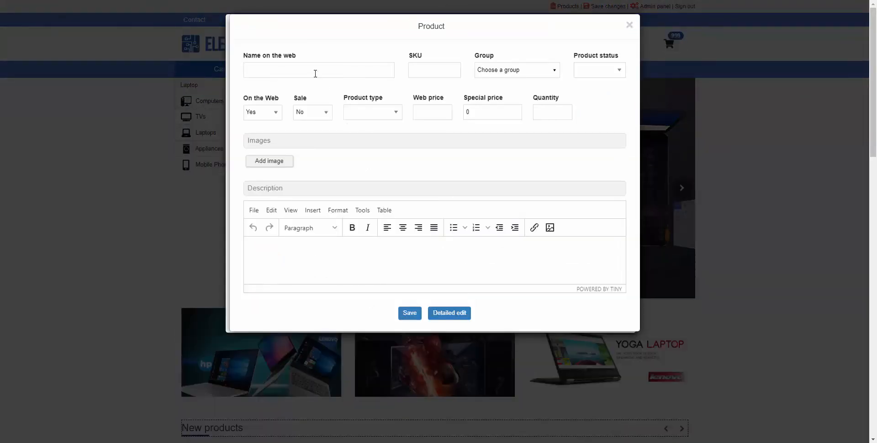
type("IP")
key("BackSpace")
type("PS Monitor")
left_click(419, 70)
type("1006")
left_click(556, 72)
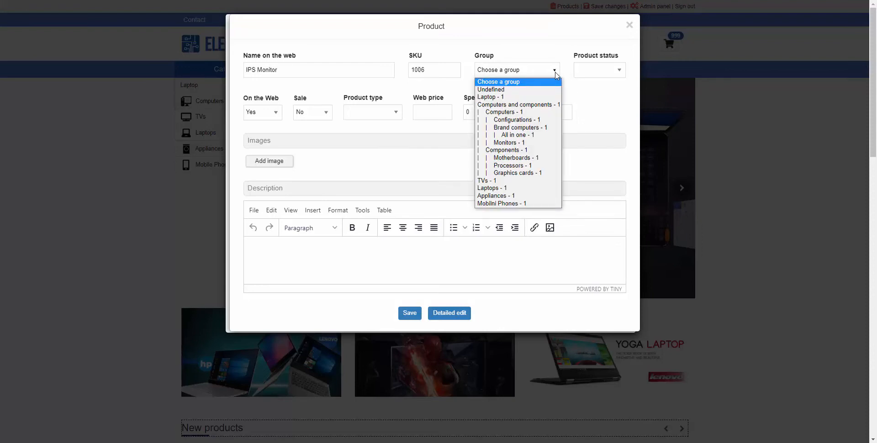
left_click(544, 115)
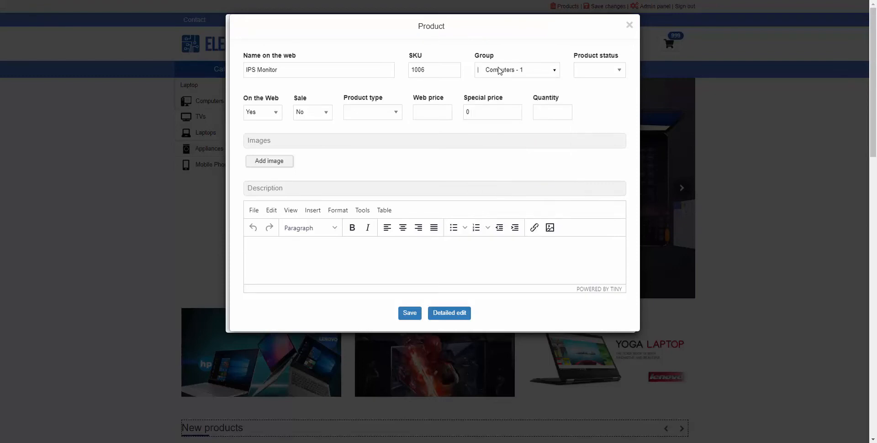
Set the product status to With price and check the other available statuses.
left_click(606, 73)
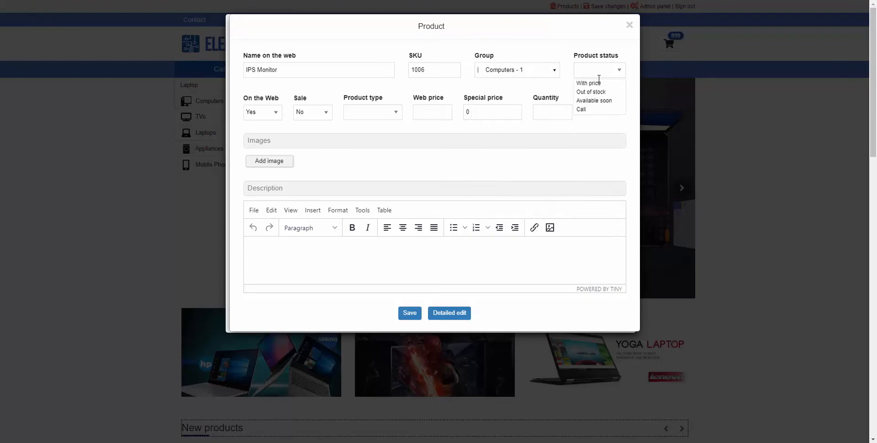
left_click(597, 85)
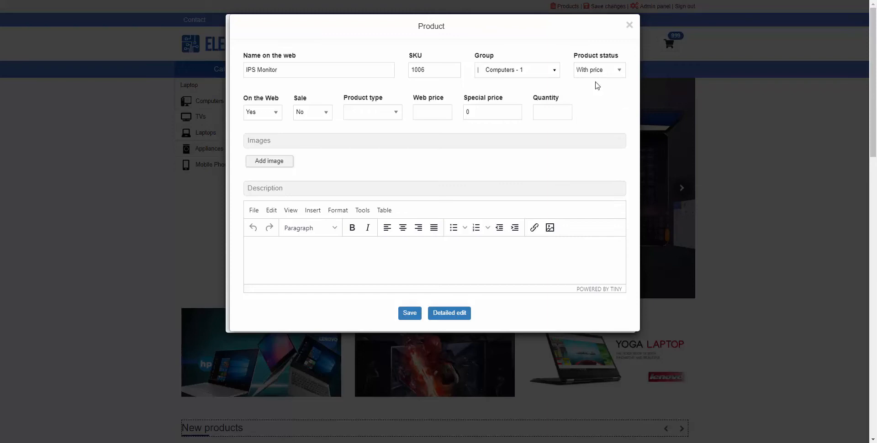
left_click(607, 72)
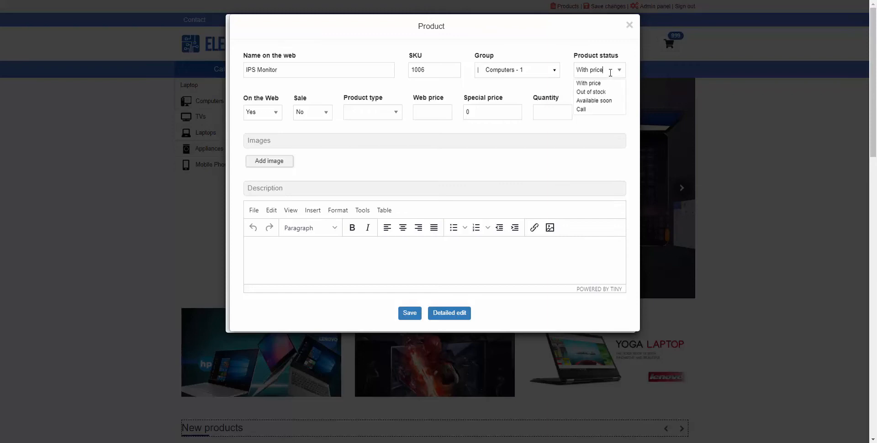
left_click(622, 58)
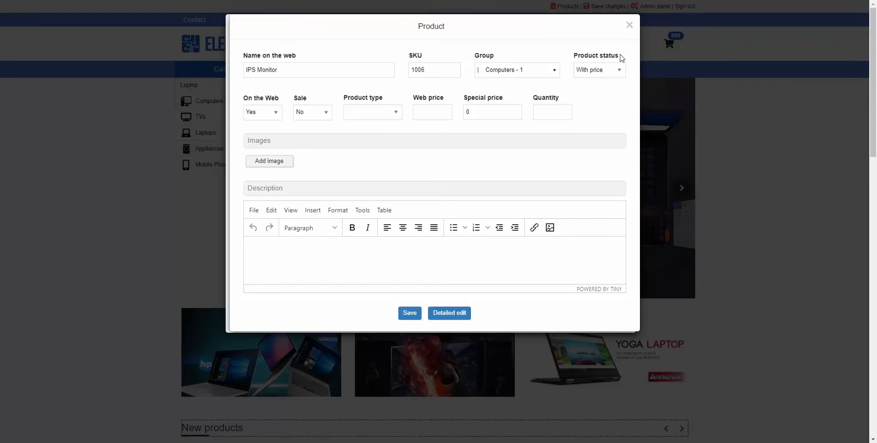
Clear the product status, try the custom status text "ghfhf" and erase it again.
left_click(606, 70)
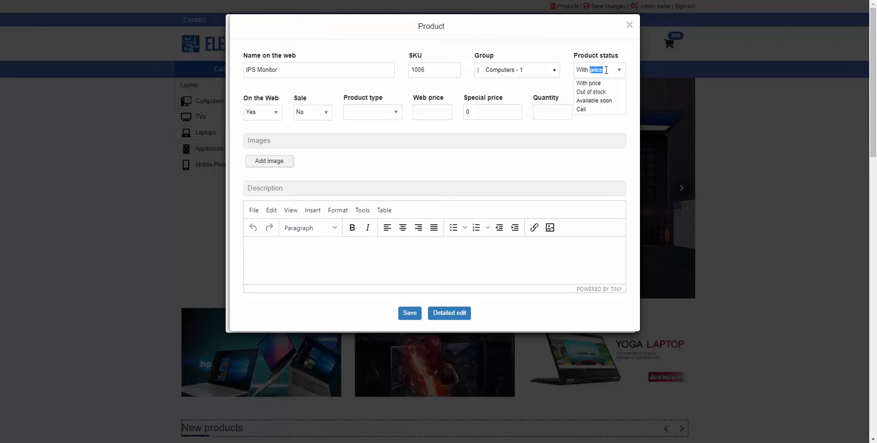
left_click(607, 70)
left_click(606, 70)
key("BackSpace")
key("BackSpace")
key("BackSpace")
key("BackSpace")
key("BackSpace")
key("BackSpace")
key("BackSpace")
key("BackSpace")
key("BackSpace")
type("ghfhf")
key("BackSpace")
key("BackSpace")
key("BackSpace")
key("BackSpace")
key("BackSpace")
Set On the Web to Yes and Sale to Yes for the new product.
left_click(258, 113)
left_click(259, 124)
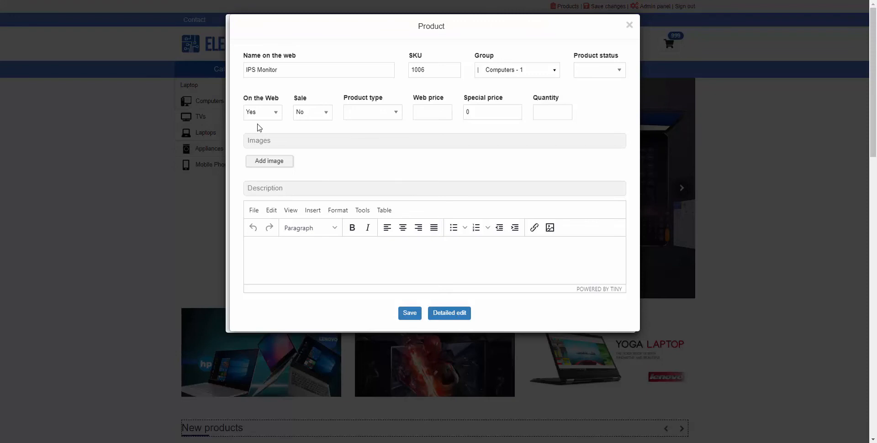
left_click(318, 114)
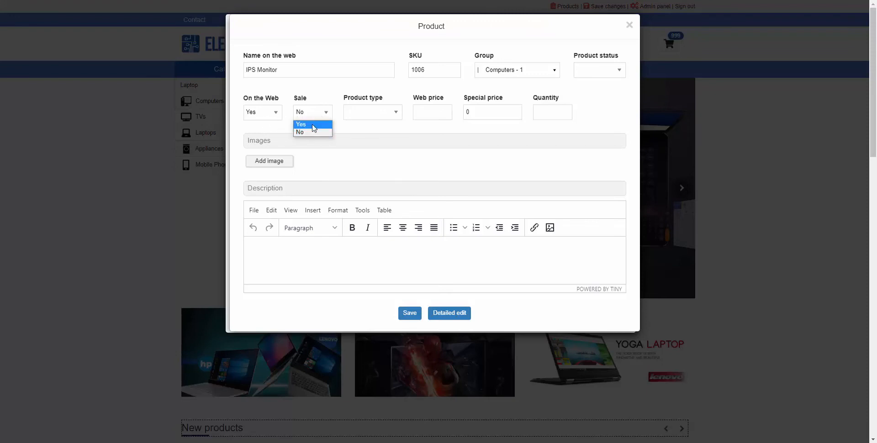
left_click(315, 128)
Set the product's sale period from 2022-10-07 to 2022-11-30.
left_click(294, 155)
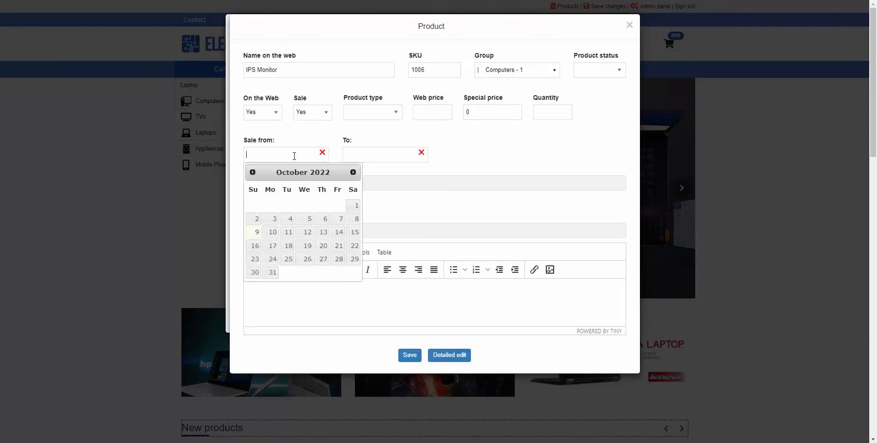
left_click(339, 219)
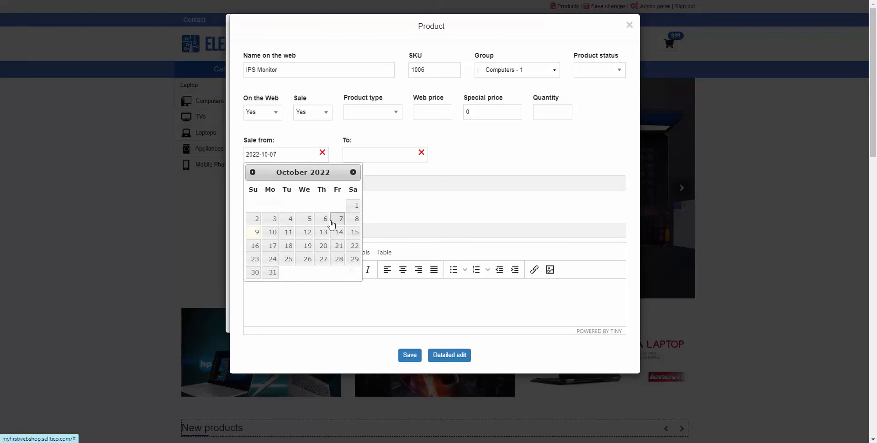
left_click(363, 155)
left_click(452, 172)
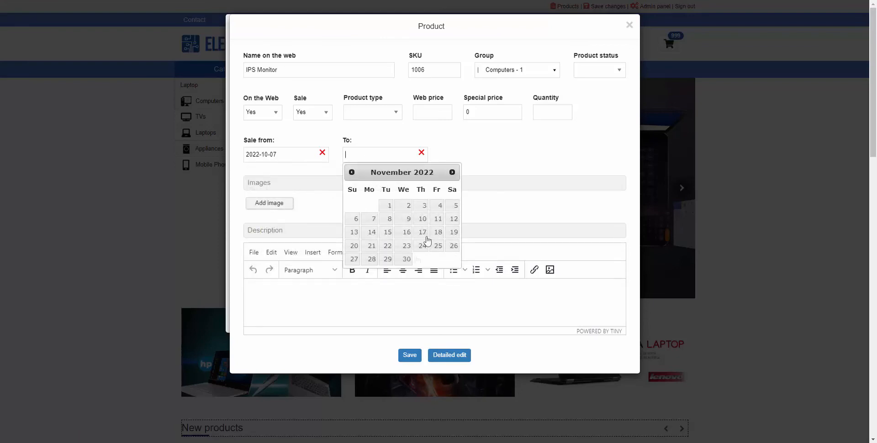
left_click(403, 259)
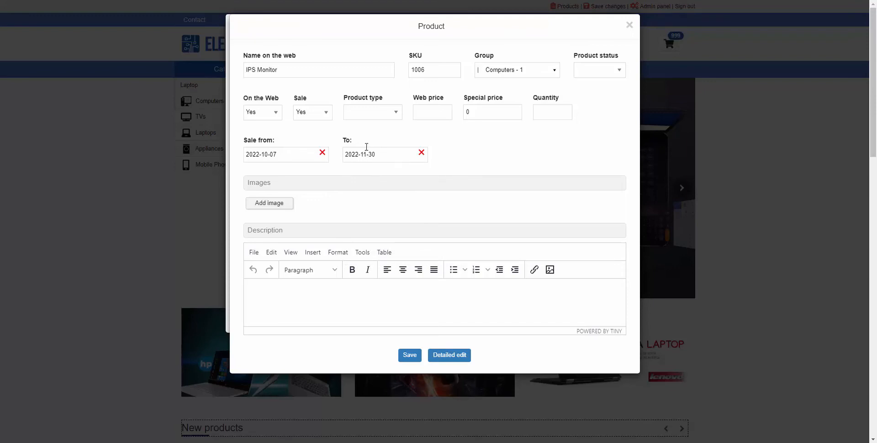
Enter a web price of 412.32, a special price of 399 and a quantity of 50 for the product.
left_click(423, 109)
type("412.32")
double_click(484, 116)
type("399")
left_click(557, 114)
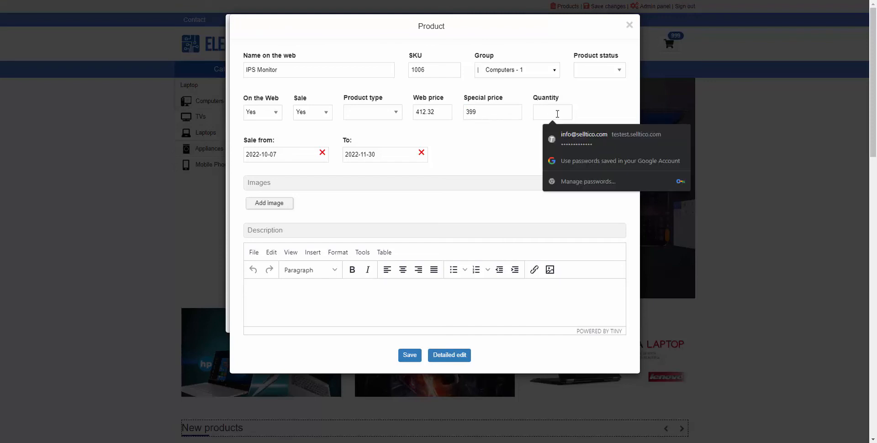
type("50")
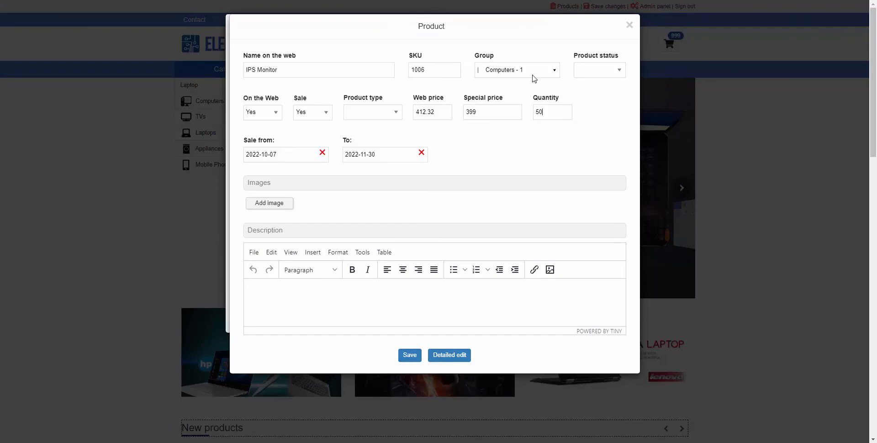
Add the monitor picture from the computer to the product's images.
left_click(276, 202)
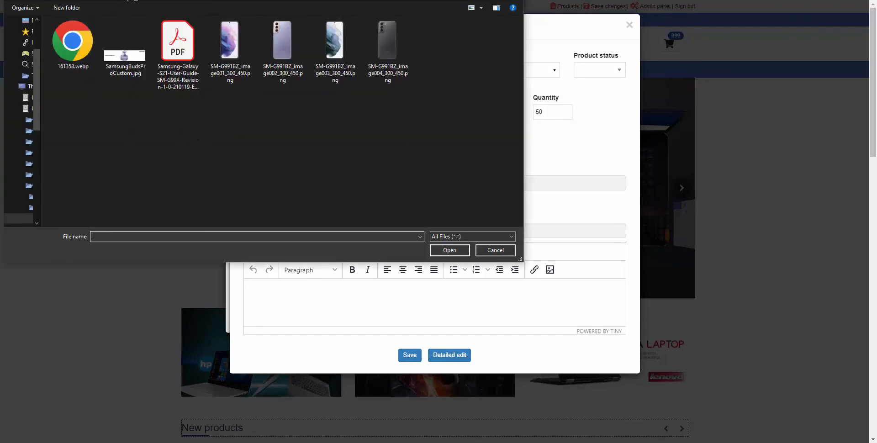
left_click(46, 0)
double_click(122, 46)
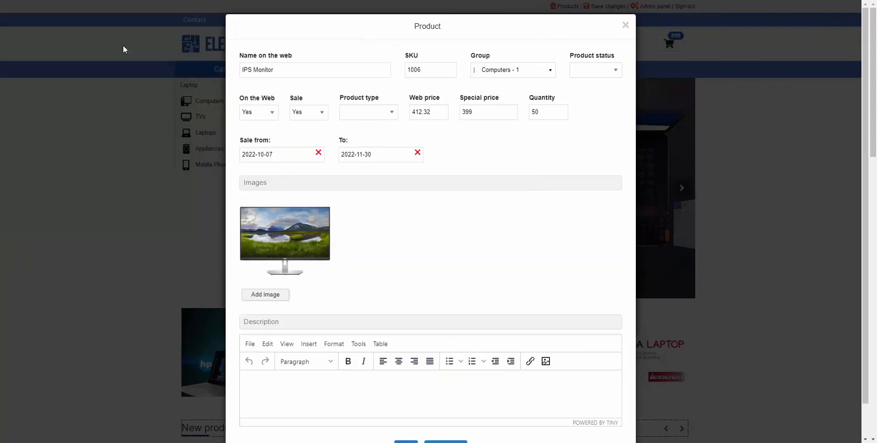
Enter the product description "This is a description." and save the new product.
left_click(349, 399)
type("This is a description.")
scroll(338, 390, "down", 2)
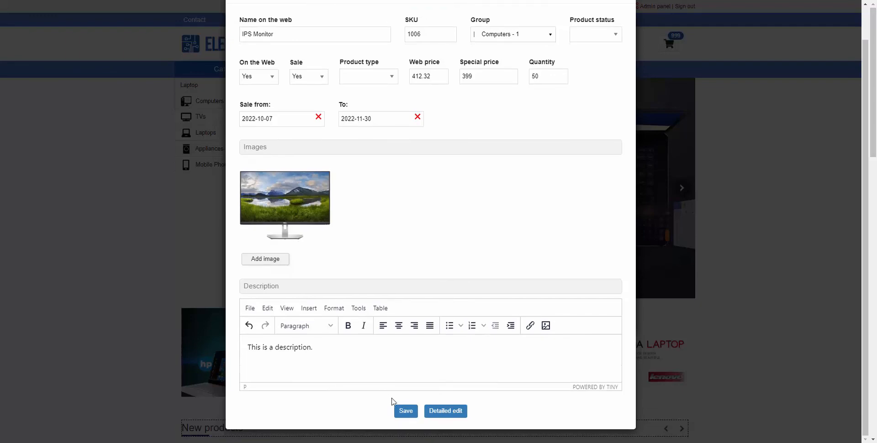
left_click(405, 411)
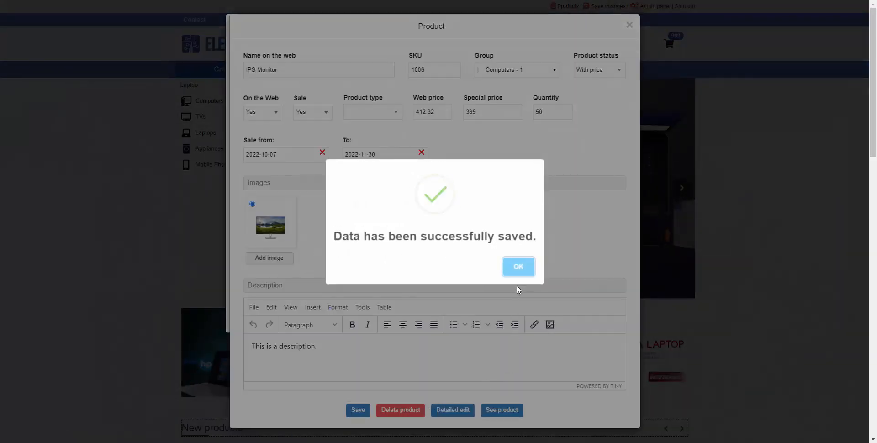
left_click(525, 272)
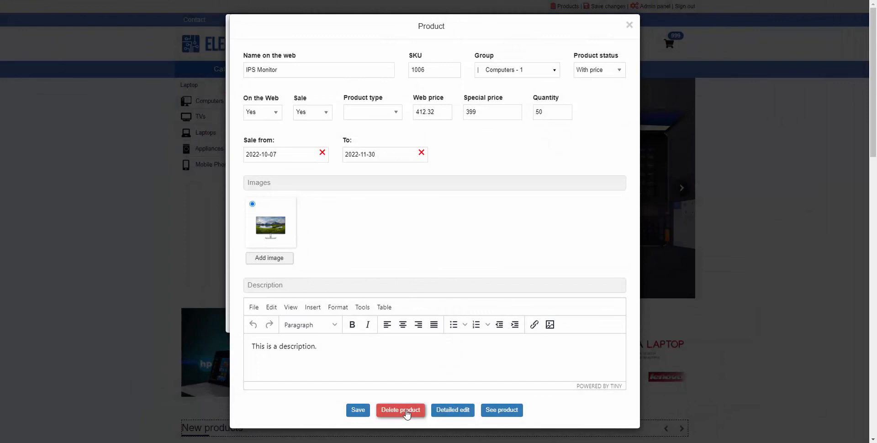
View the saved IPS Monitor's product page in the webshop.
left_click(454, 410)
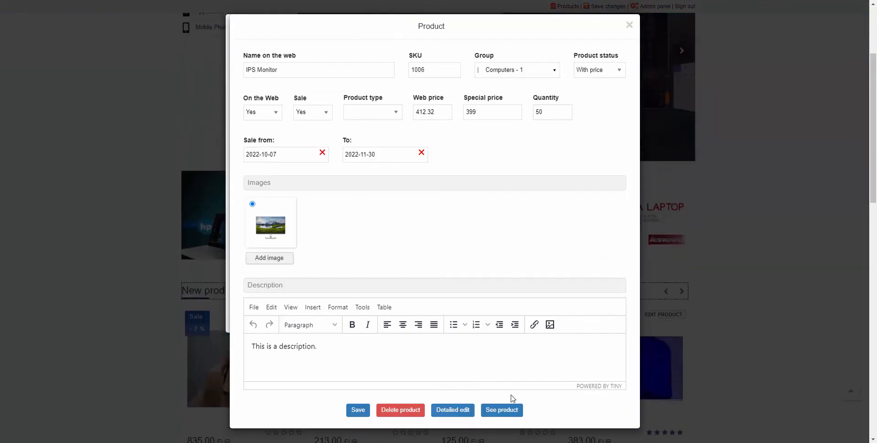
scroll(680, 347, "up", 3)
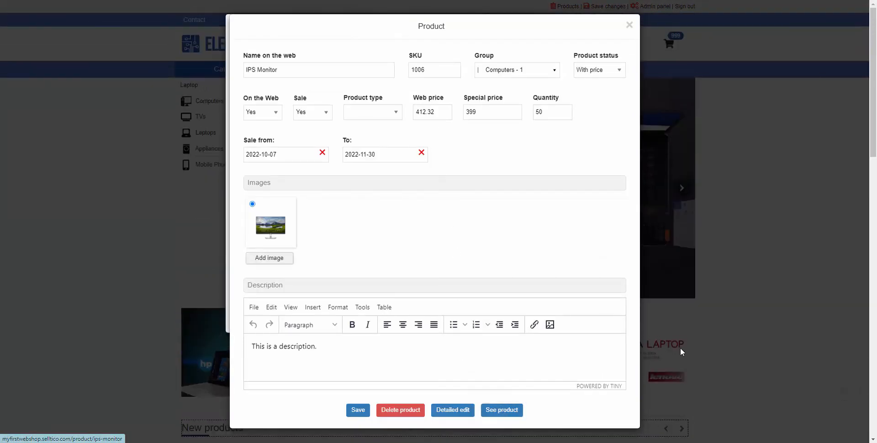
left_click(500, 410)
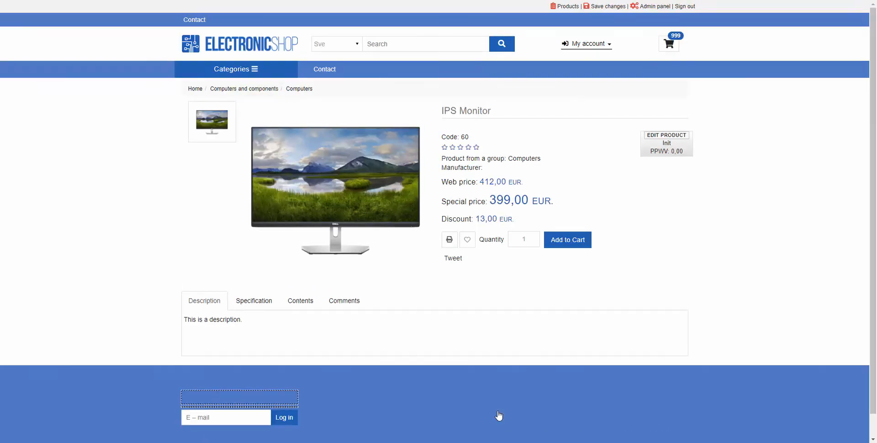